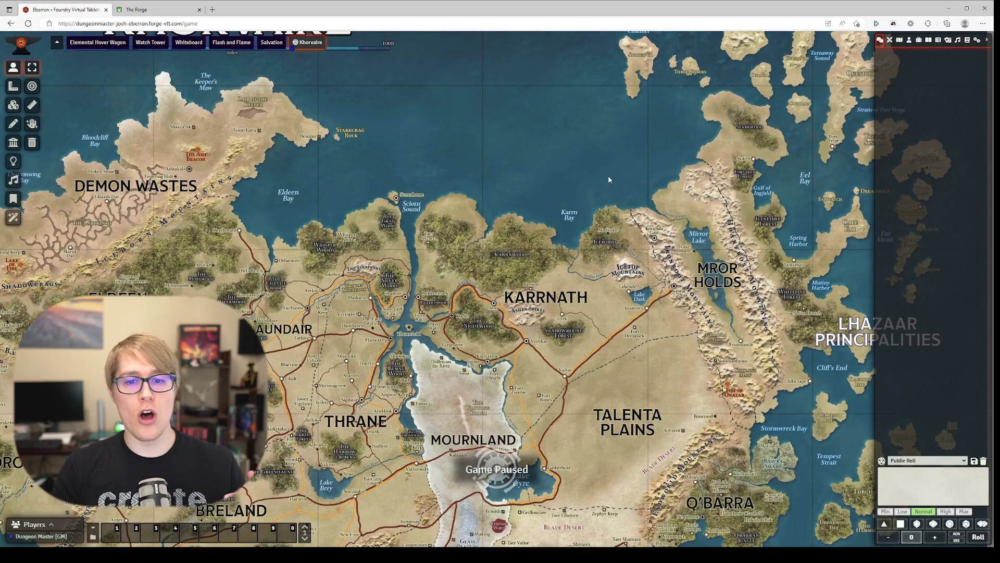
Step: Show the actors of the online Eberron world, including its PC folder, and return to the chat log
left_click(909, 40)
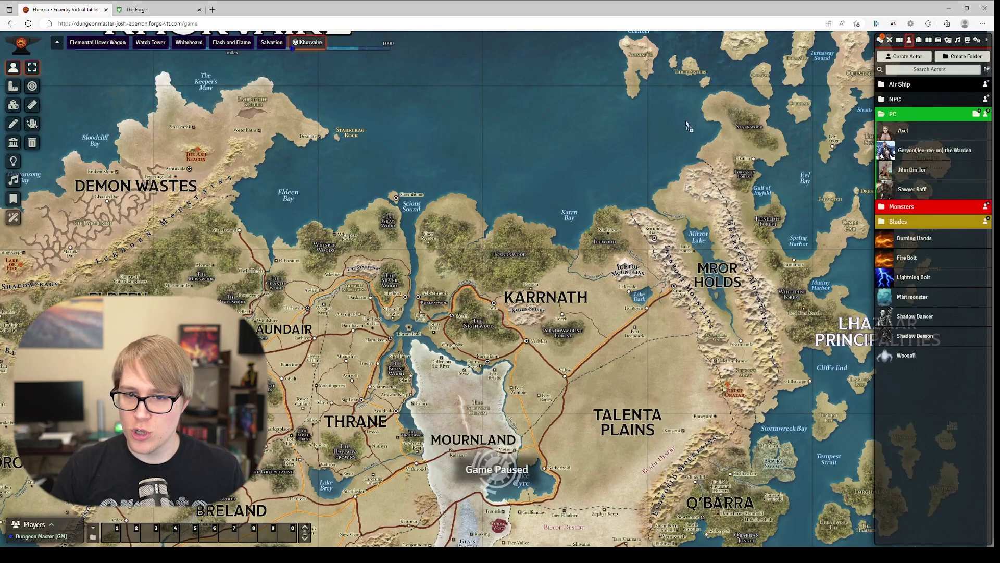
left_click(880, 41)
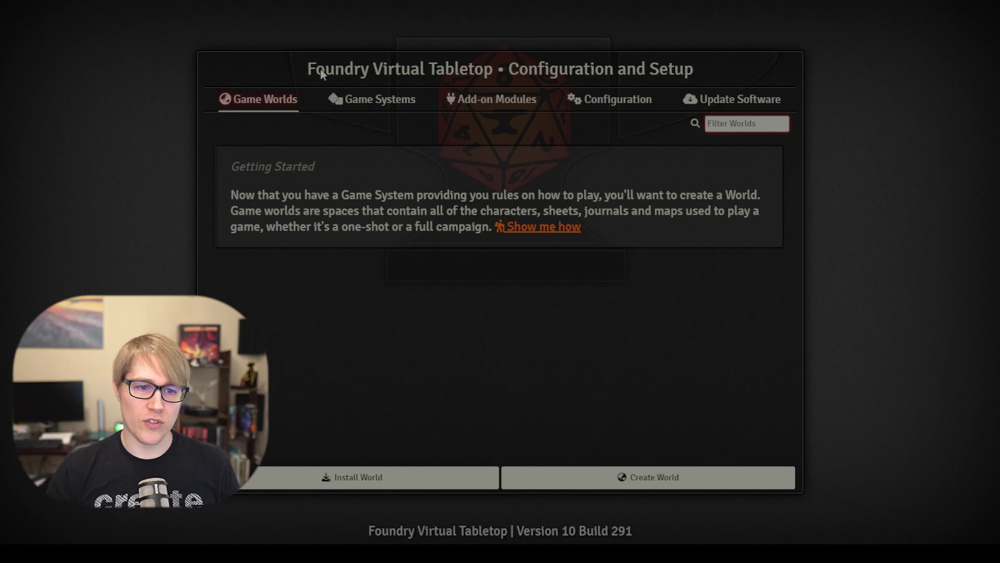
Step: Check the add-on modules and game systems of the local Foundry Virtual Tabletop installation
left_click(466, 102)
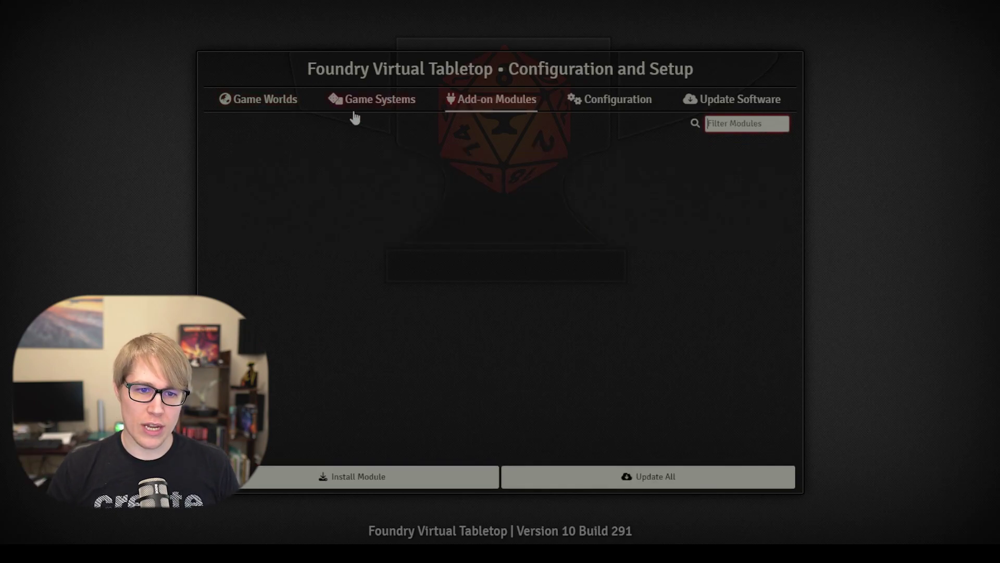
left_click(397, 111)
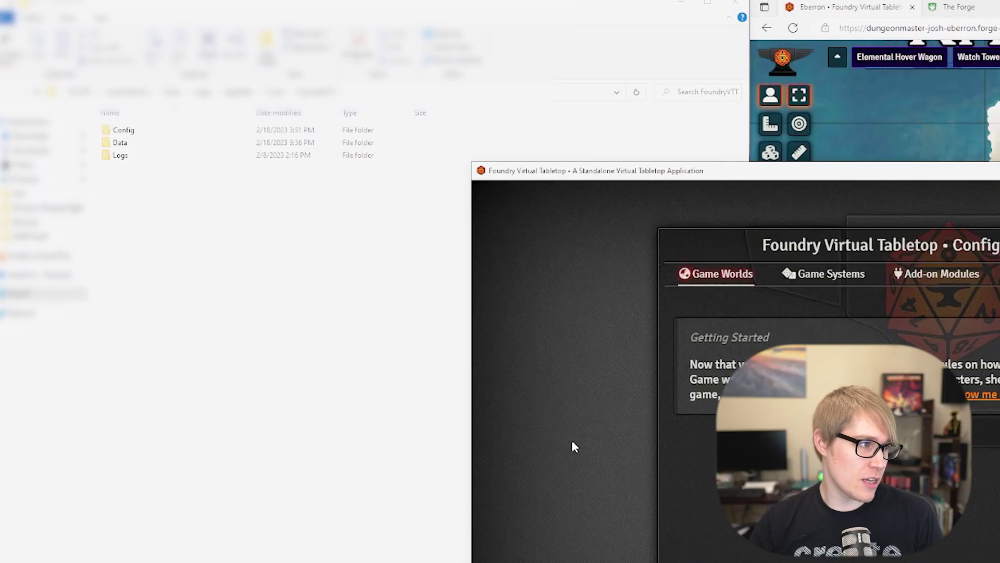
Step: Look inside the worlds, modules and systems folders within FoundryVTT's Data folder
left_click(276, 352)
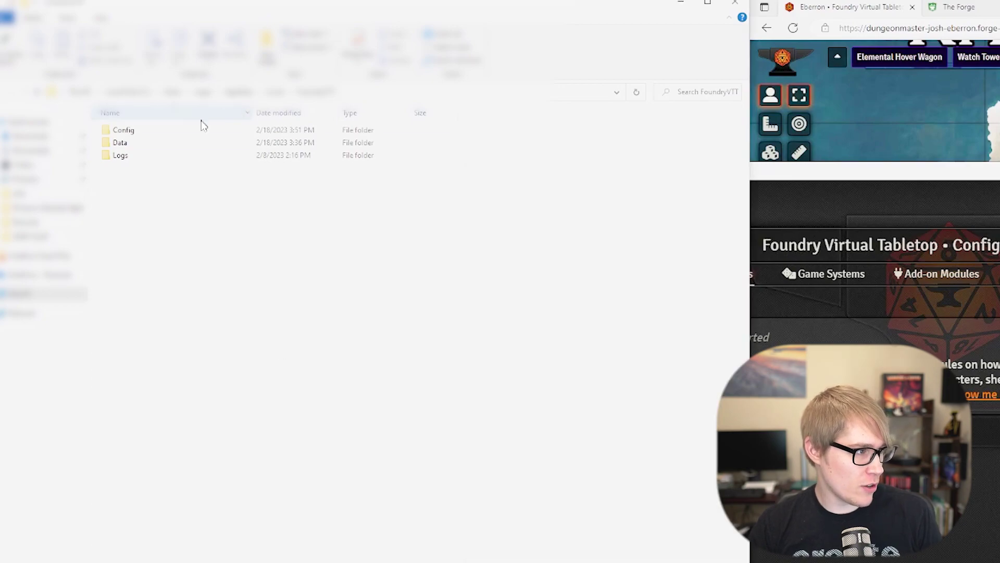
left_click(201, 145)
double_click(201, 145)
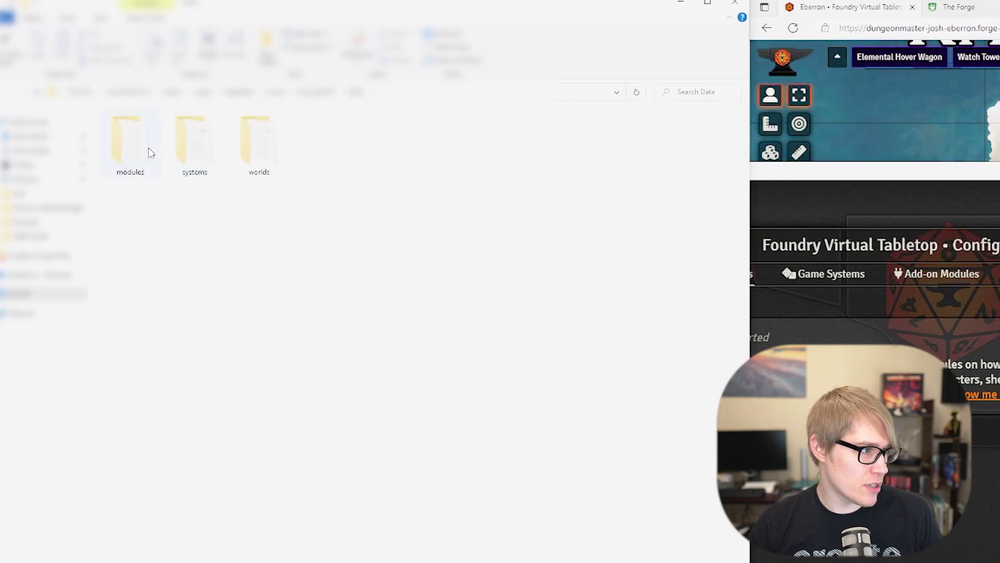
double_click(259, 143)
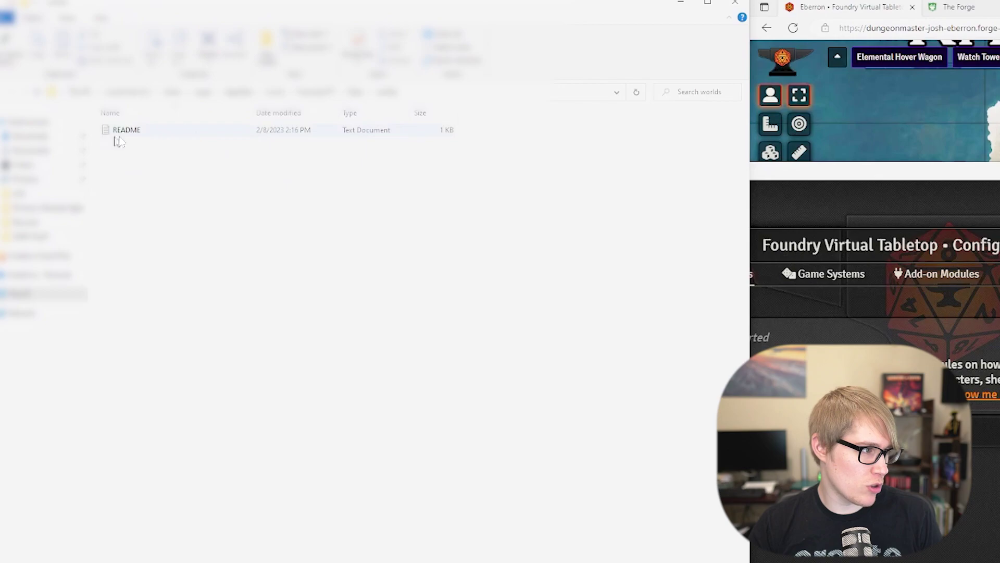
key("alt+Left")
double_click(139, 152)
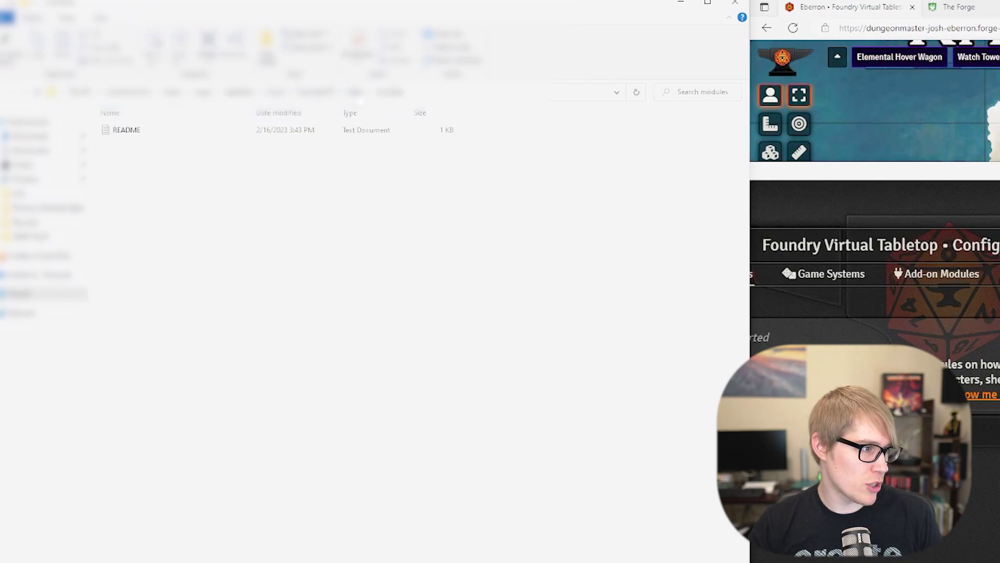
key("alt+Left")
double_click(191, 149)
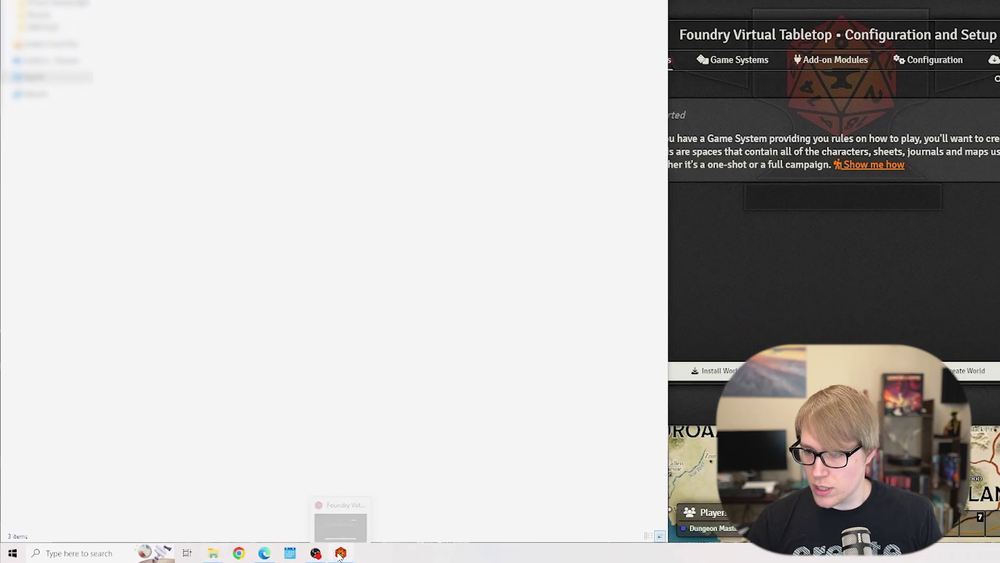
Step: Open Foundry Virtual Tabletop's user data folder with the Browse User Data task
right_click(340, 553)
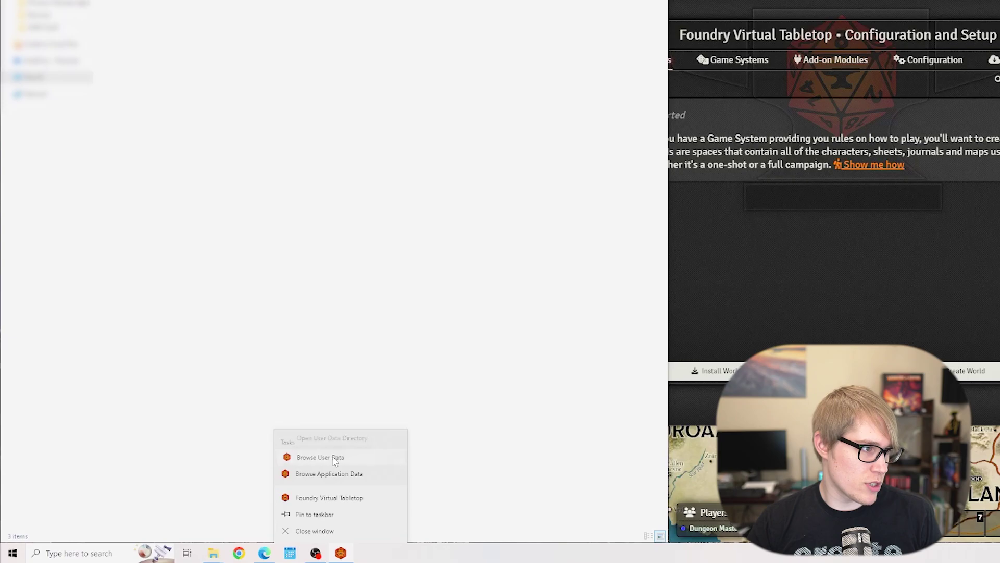
left_click(334, 461)
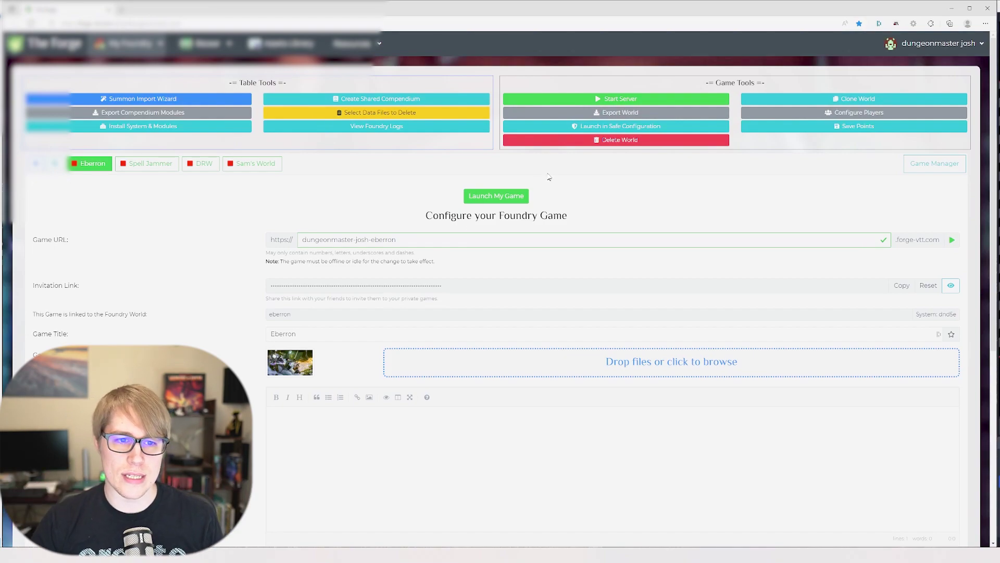
Step: Export the Eberron world from The Forge, and export all of its compendium modules
left_click(600, 114)
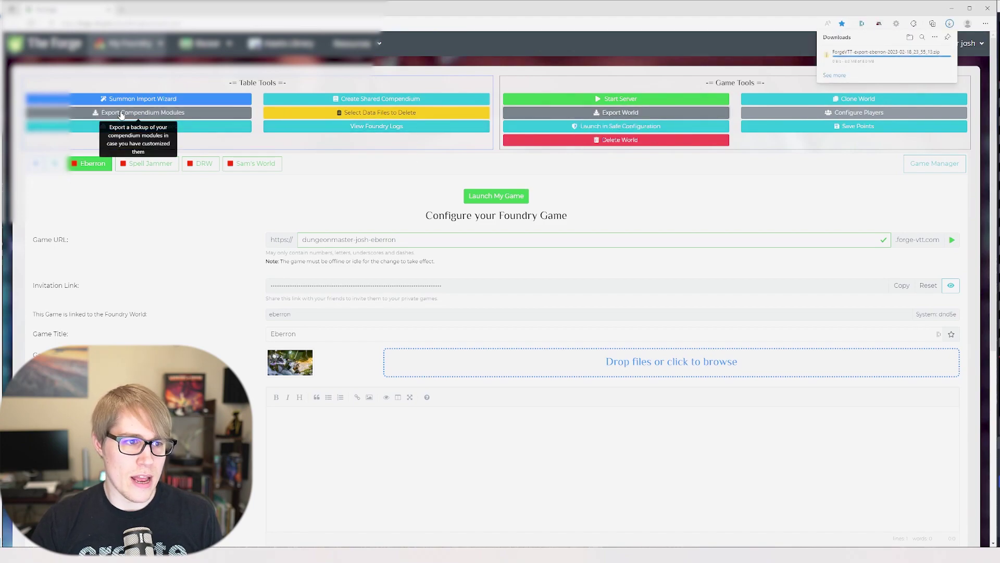
left_click(121, 113)
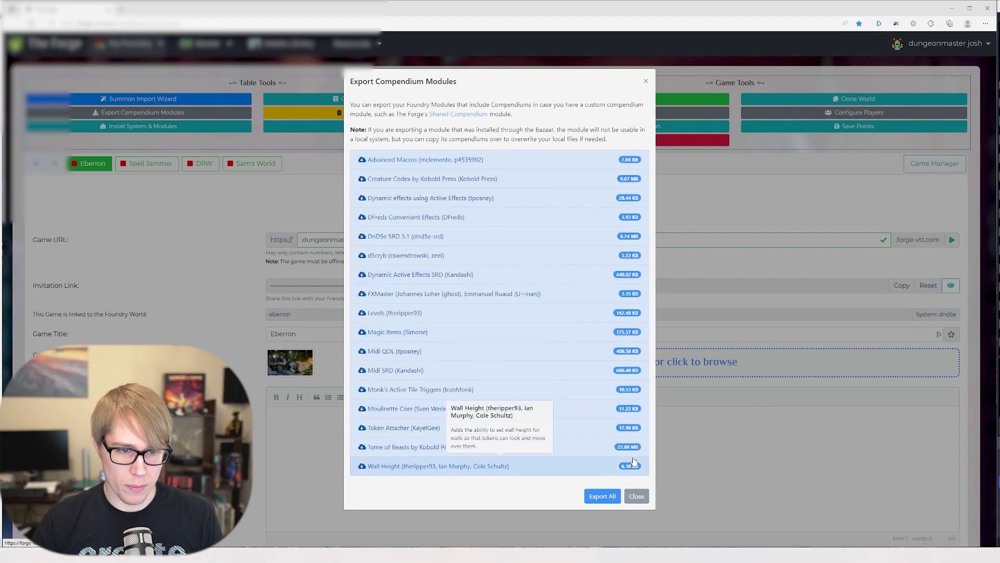
left_click(603, 496)
left_click(708, 48)
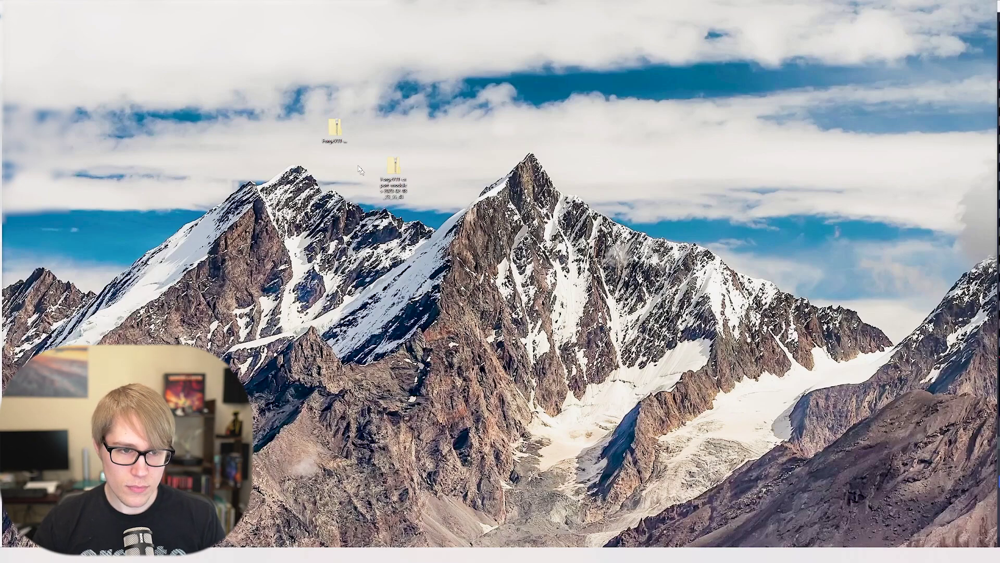
Step: Extract the downloaded ForgeVTT export archive on the desktop with Extract All
left_click(340, 134)
right_click(339, 133)
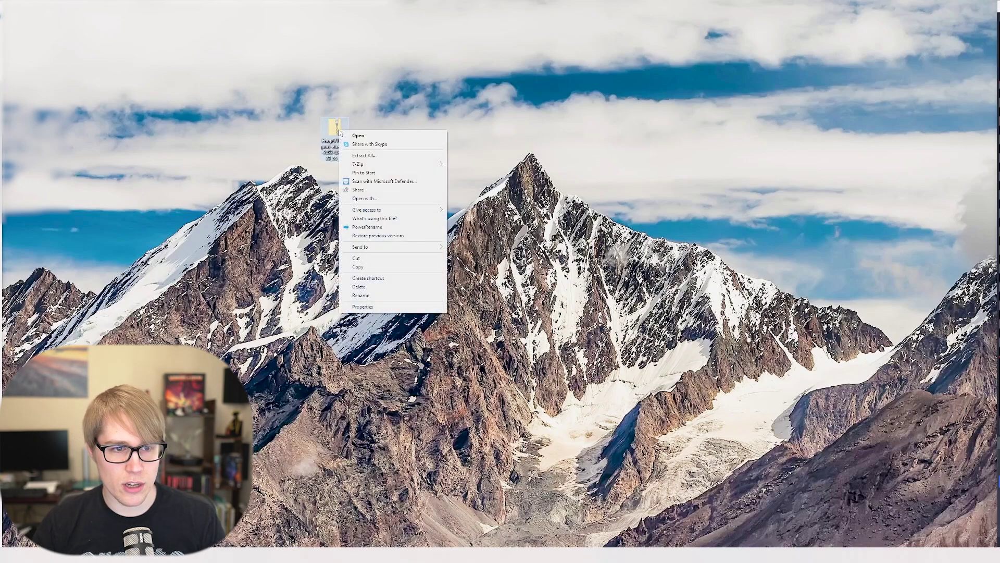
left_click(391, 155)
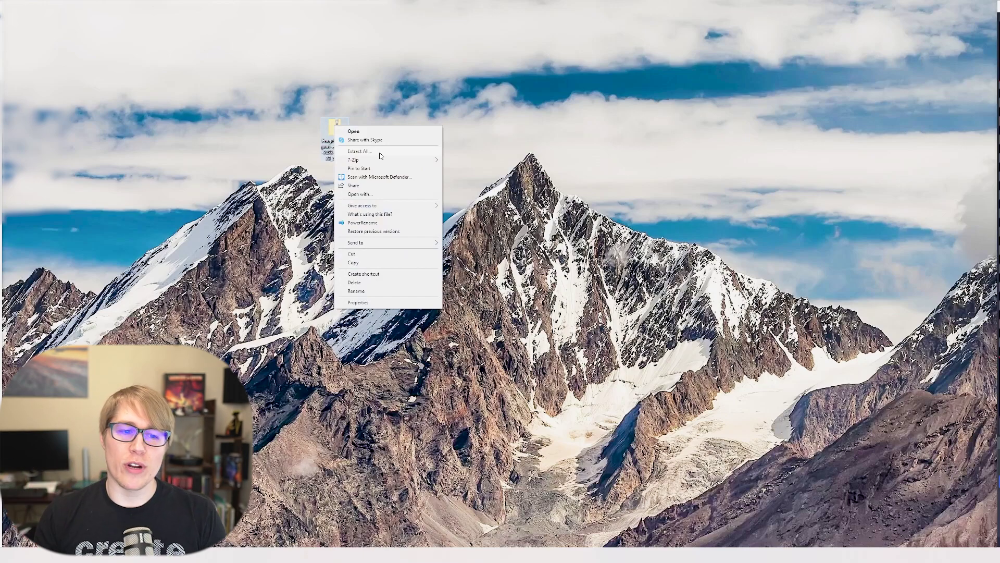
mouse_move(409, 165)
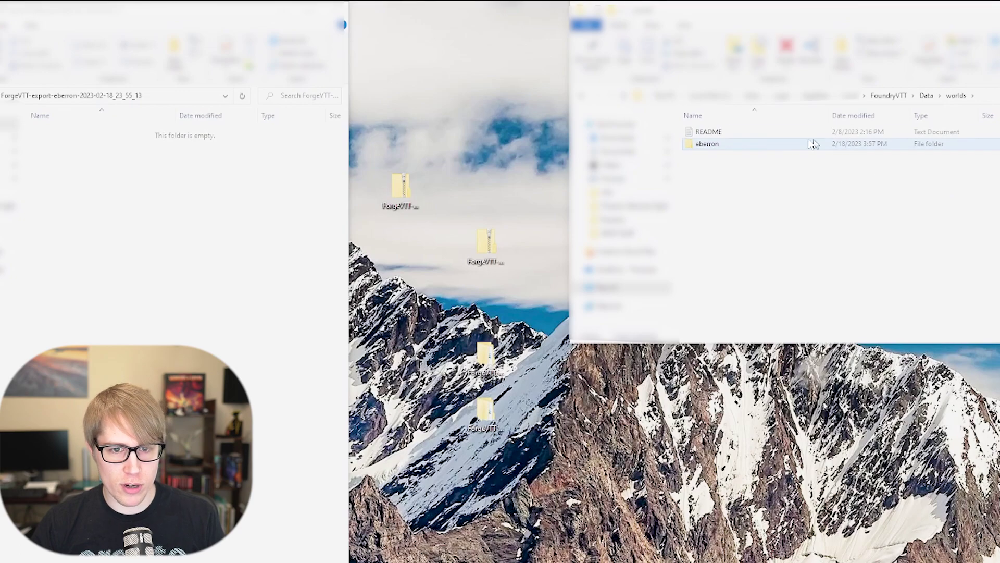
Step: Close the emptied Eberron export folder and move all exported module folders into FoundryVTT's Data/modules folder
left_click(336, 8)
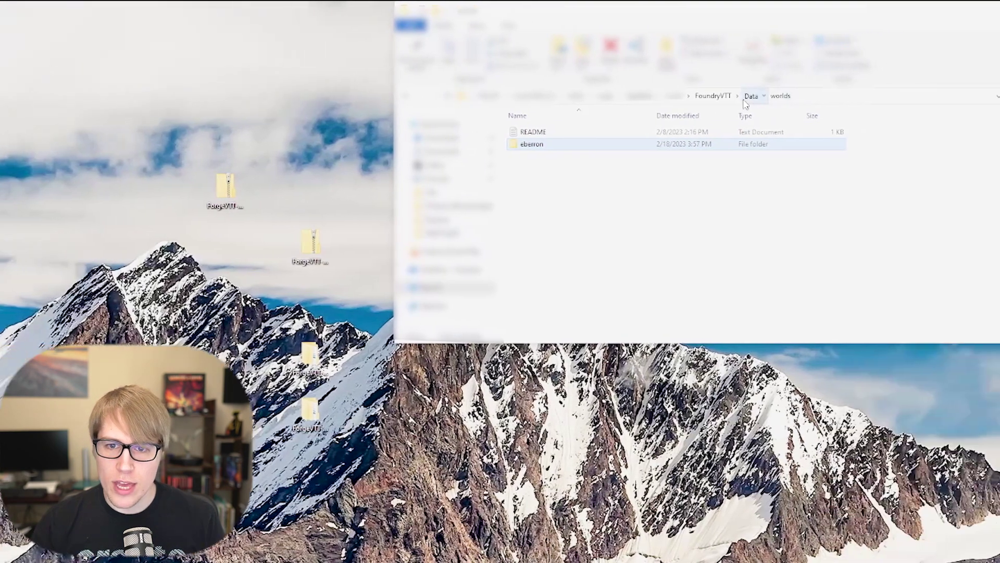
left_click(751, 96)
double_click(409, 172)
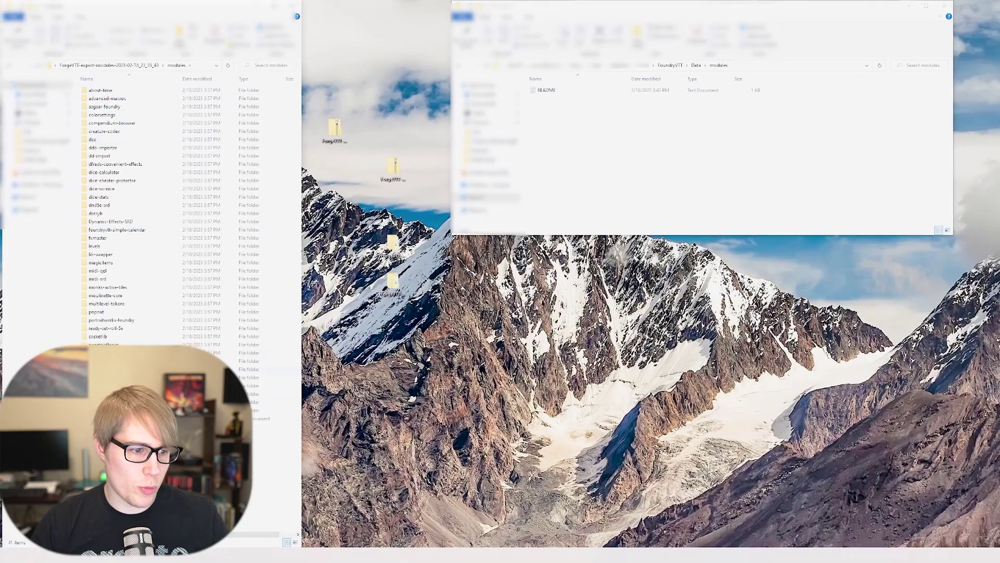
left_click_drag(161, 423, 610, 177)
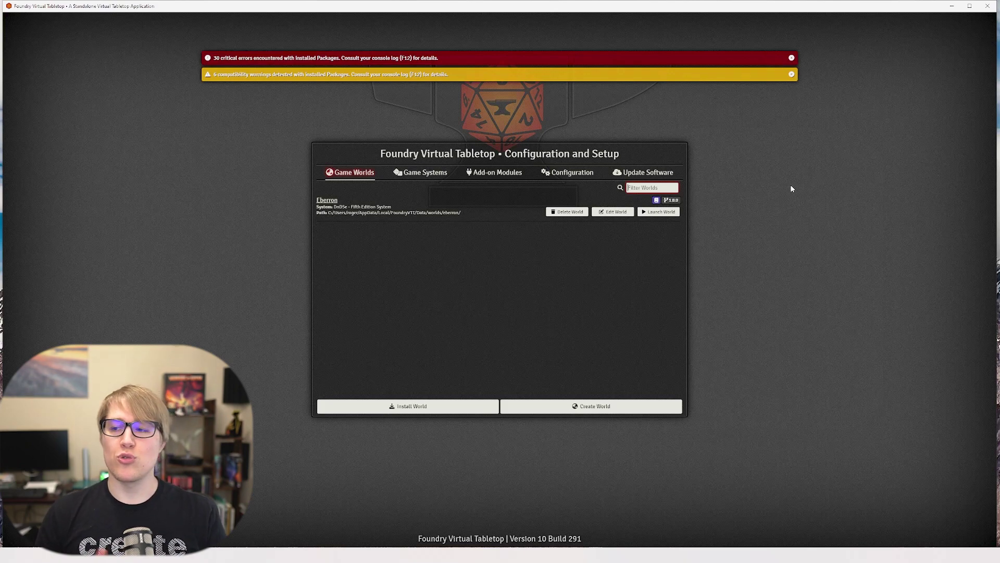
Step: Review the add-on modules installed in Foundry Virtual Tabletop and briefly check the module installer
left_click(483, 178)
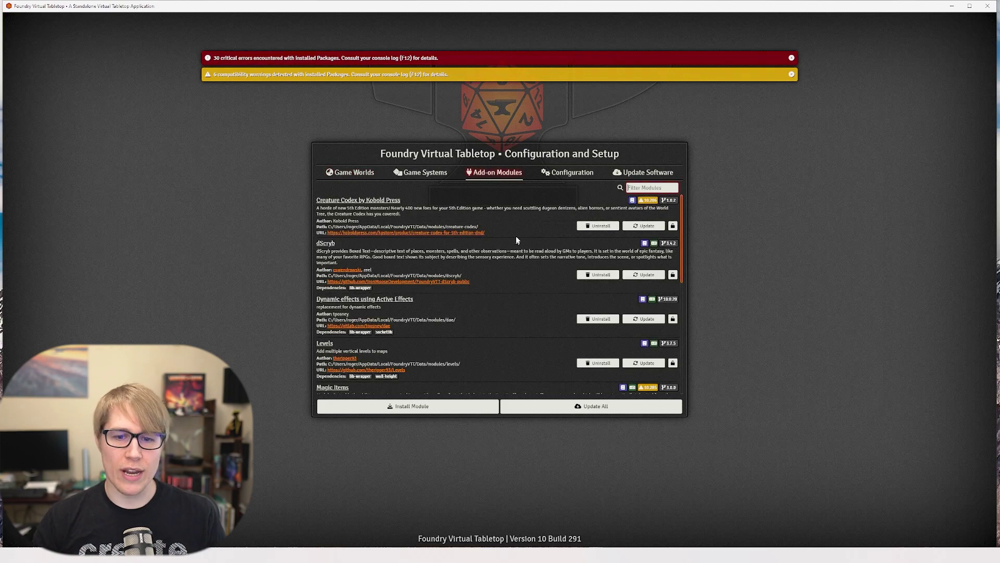
scroll(524, 261, "down", 5)
scroll(525, 266, "down", 2)
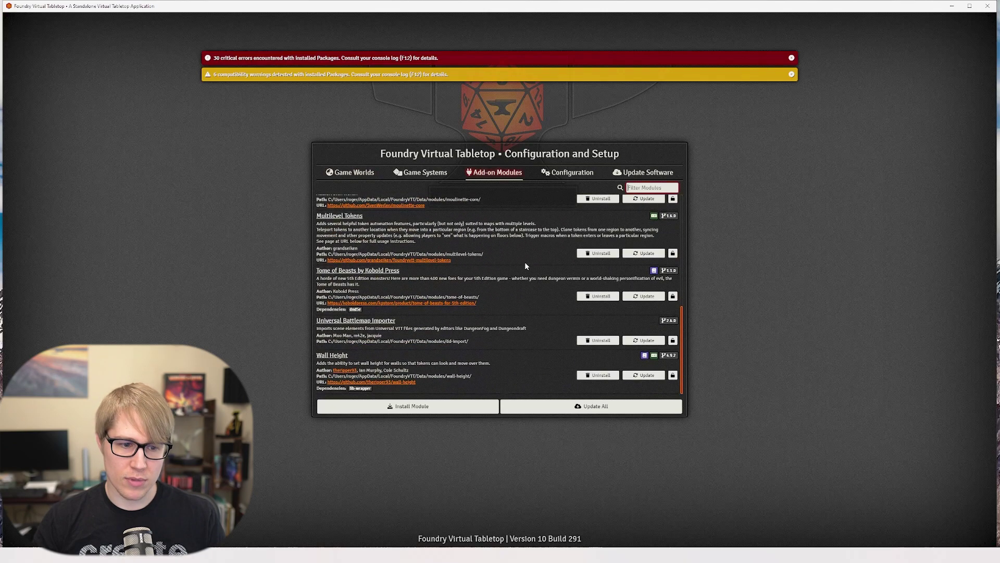
scroll(526, 265, "up", 5)
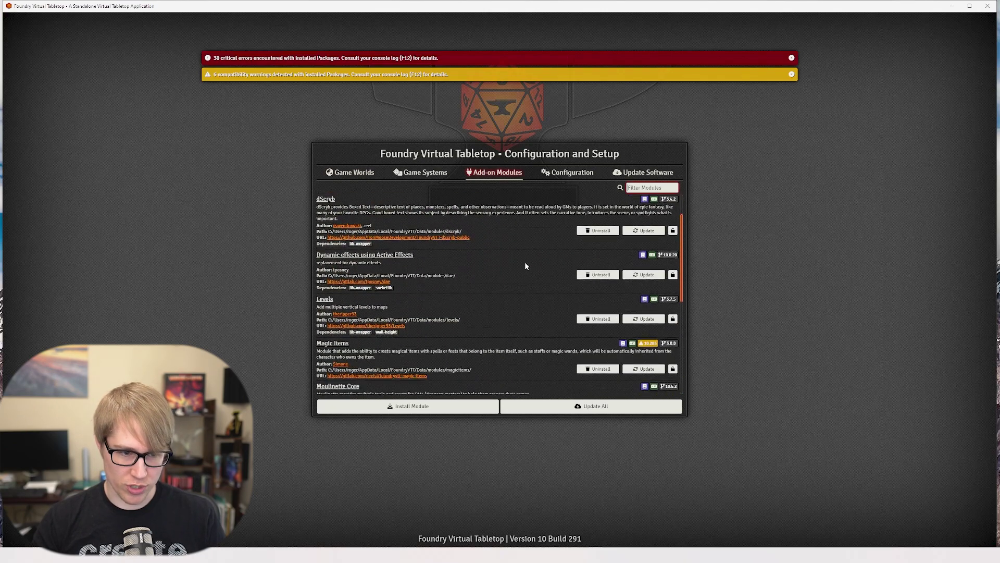
scroll(525, 266, "down", 5)
scroll(525, 263, "up", 5)
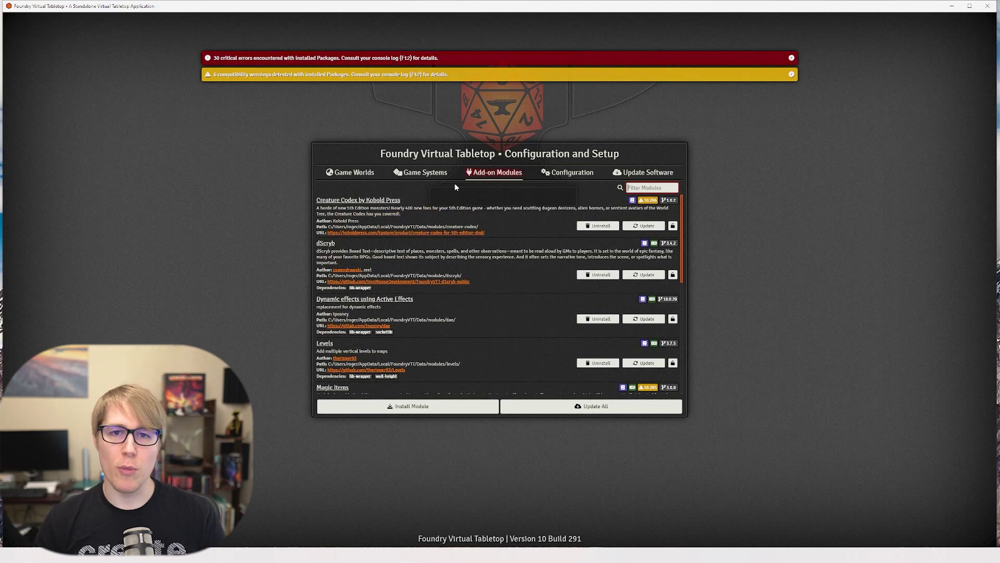
left_click(436, 409)
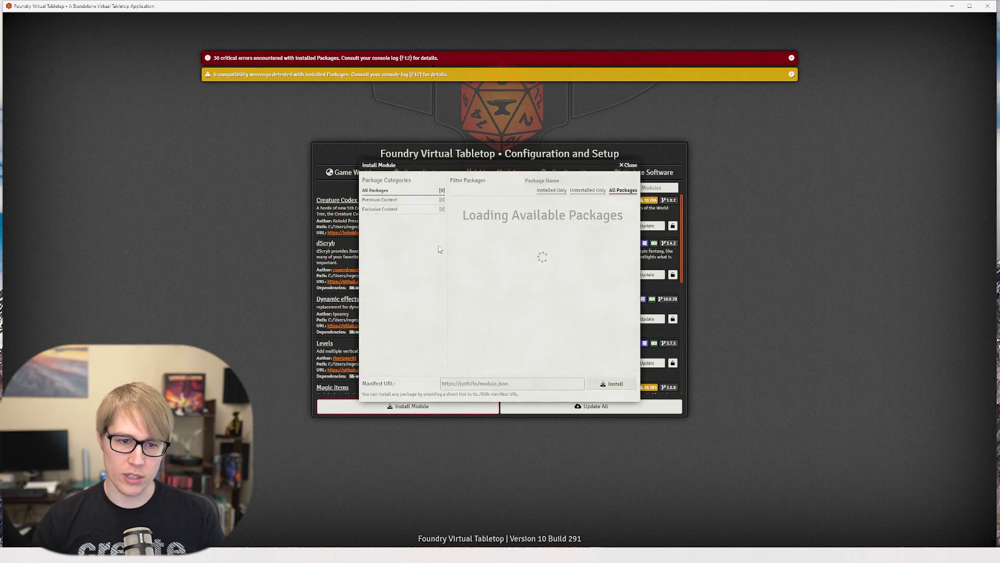
left_click(630, 165)
Step: Dismiss the error and compatibility notifications and launch the Eberron world
left_click(792, 59)
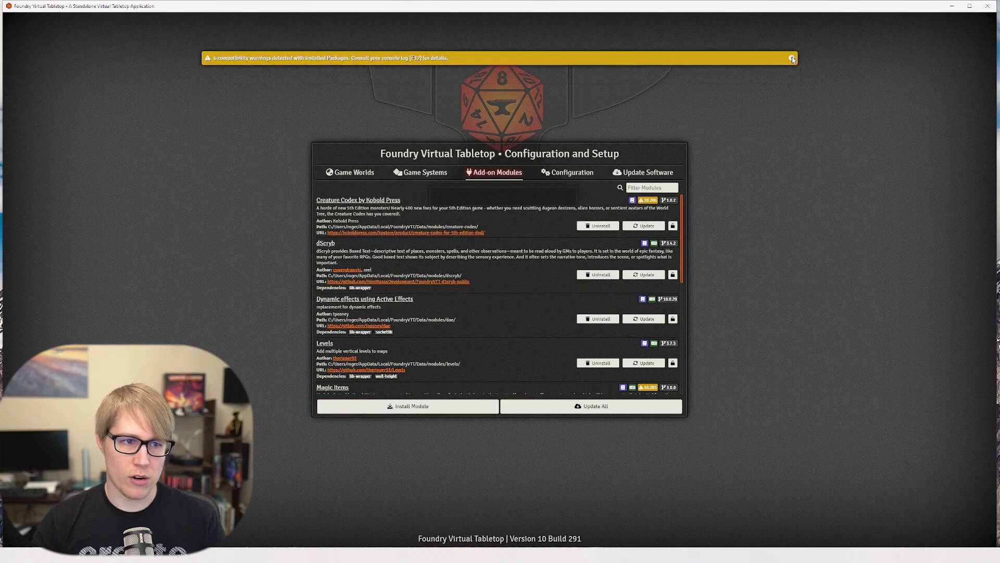
left_click(792, 59)
left_click(424, 173)
left_click(357, 177)
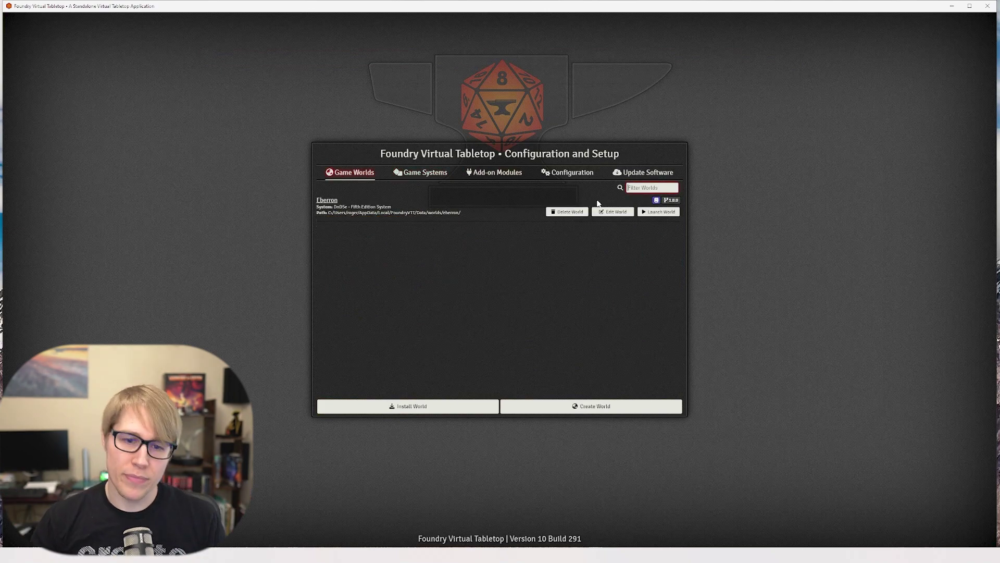
left_click(661, 215)
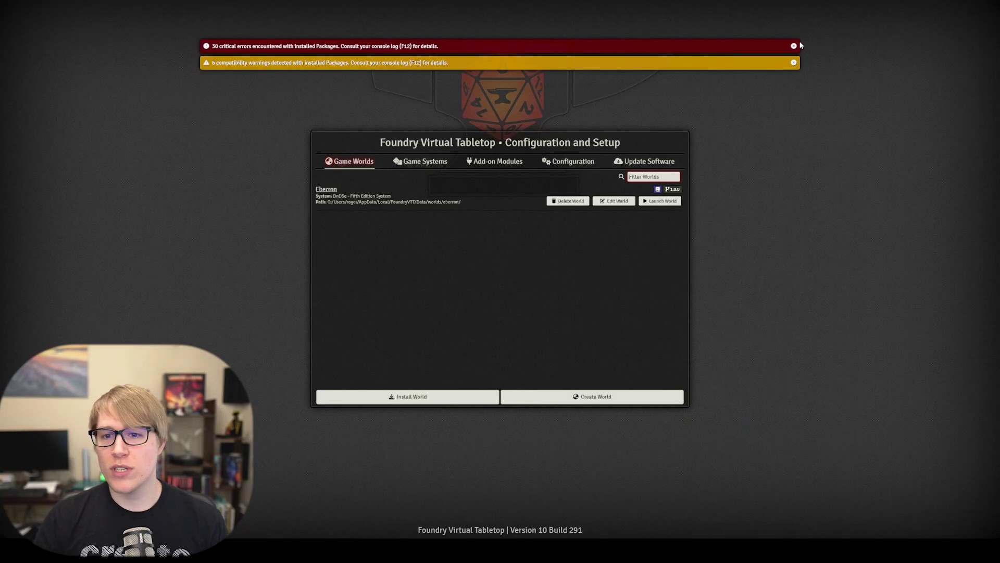
Step: Clear the setup notifications, filter the installed modules for "forge", and install the forge-vtt module
left_click(794, 46)
left_click(794, 47)
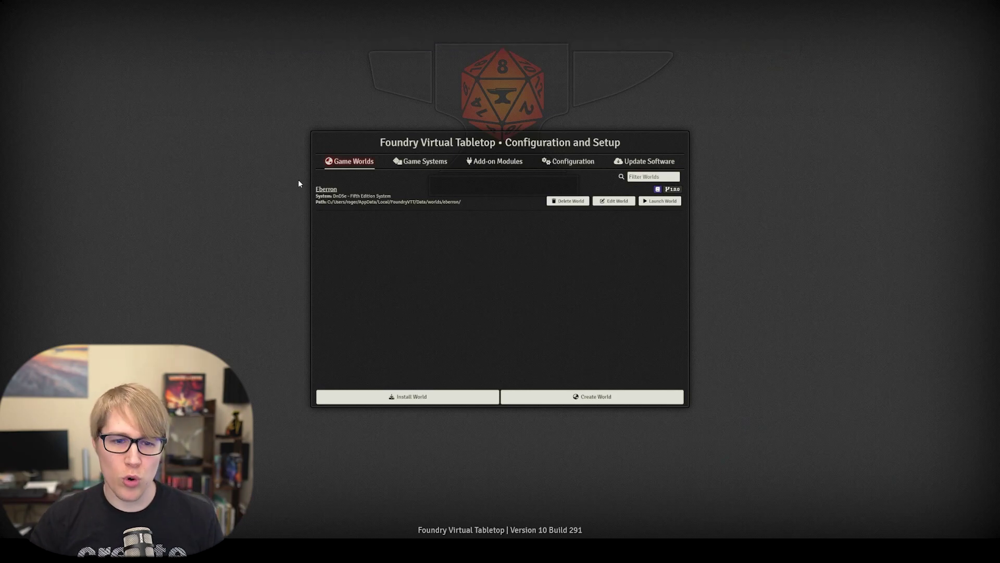
left_click(483, 165)
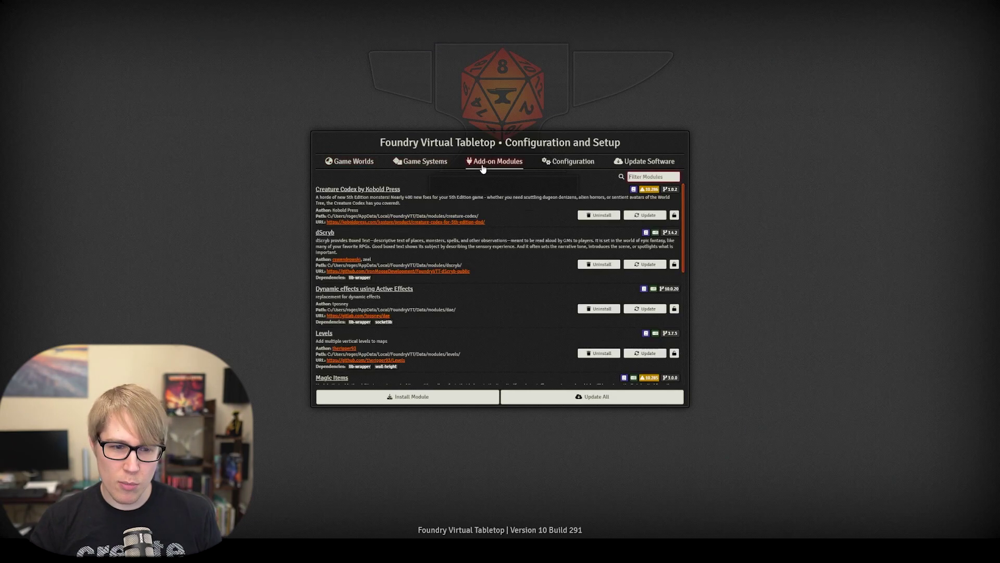
left_click(646, 177)
type("forge")
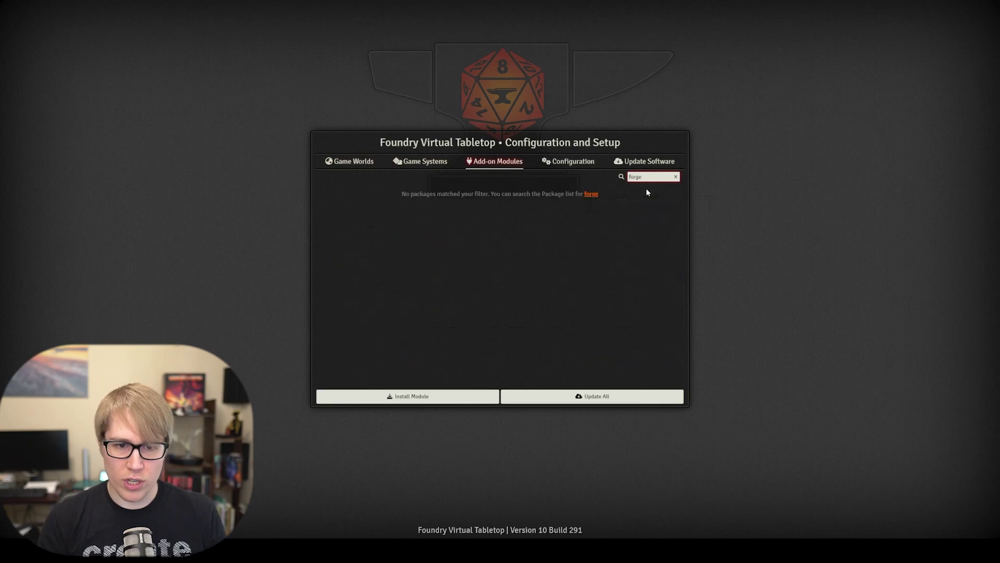
left_click(676, 177)
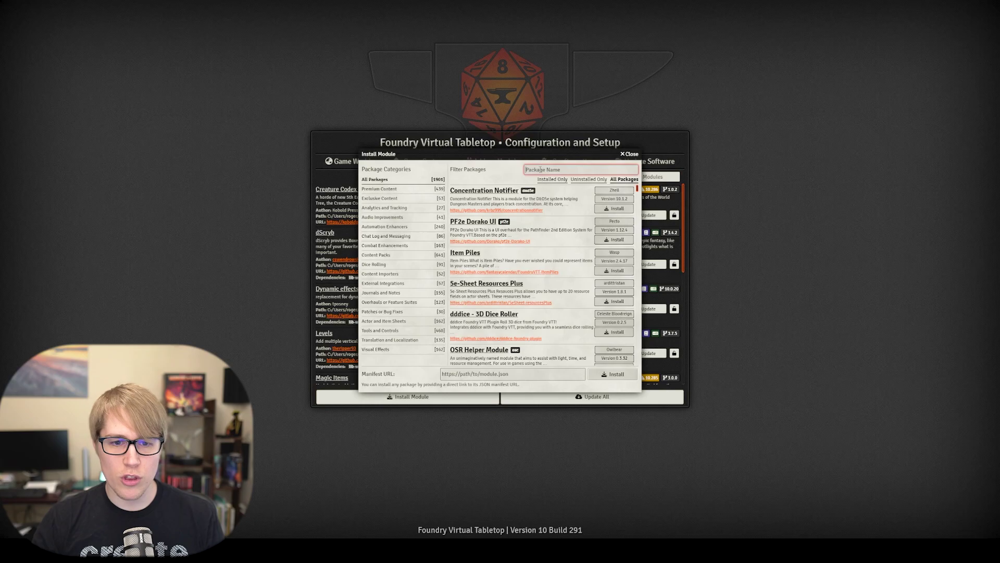
Step: Launch the Eberron world again from the local game worlds
left_click(344, 159)
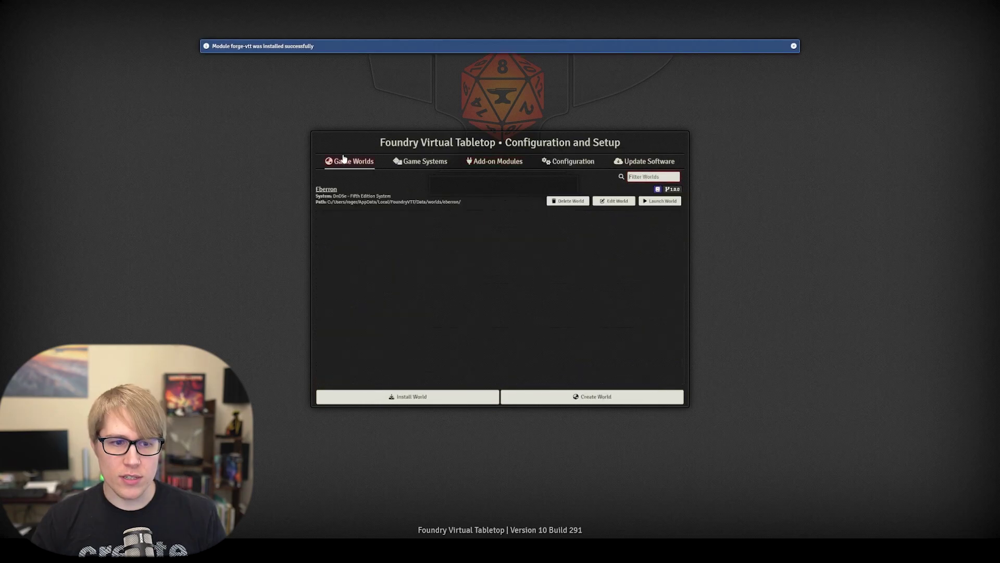
left_click(661, 204)
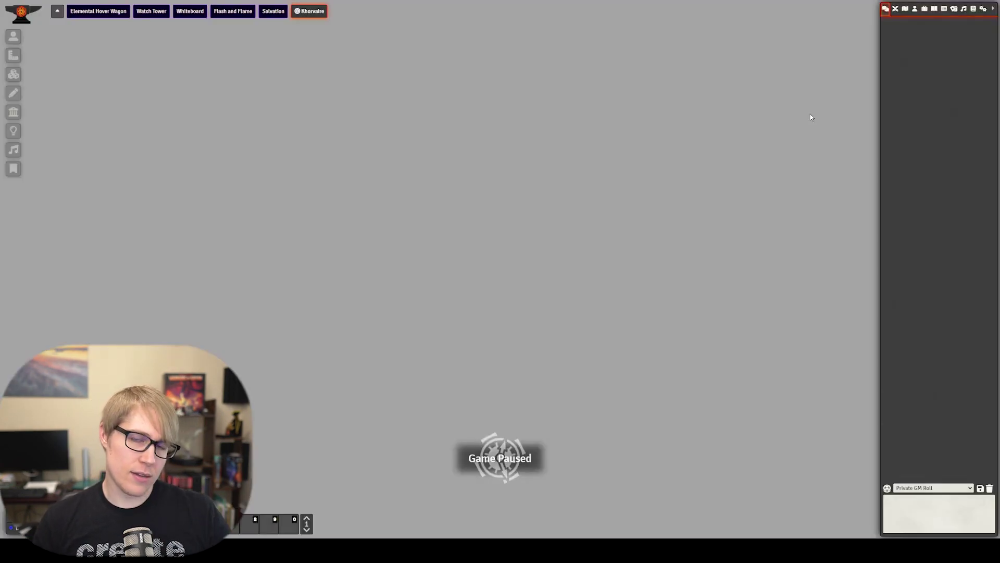
key("Escape")
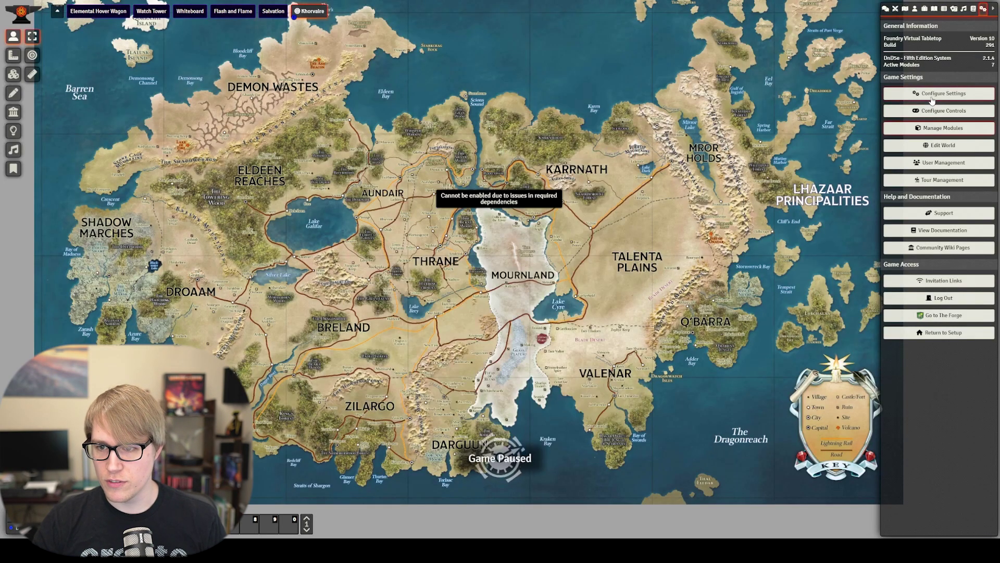
Step: Open Asset Sync from The Forge module's game settings and start syncing the Forge assets with all sync options disabled
left_click(932, 94)
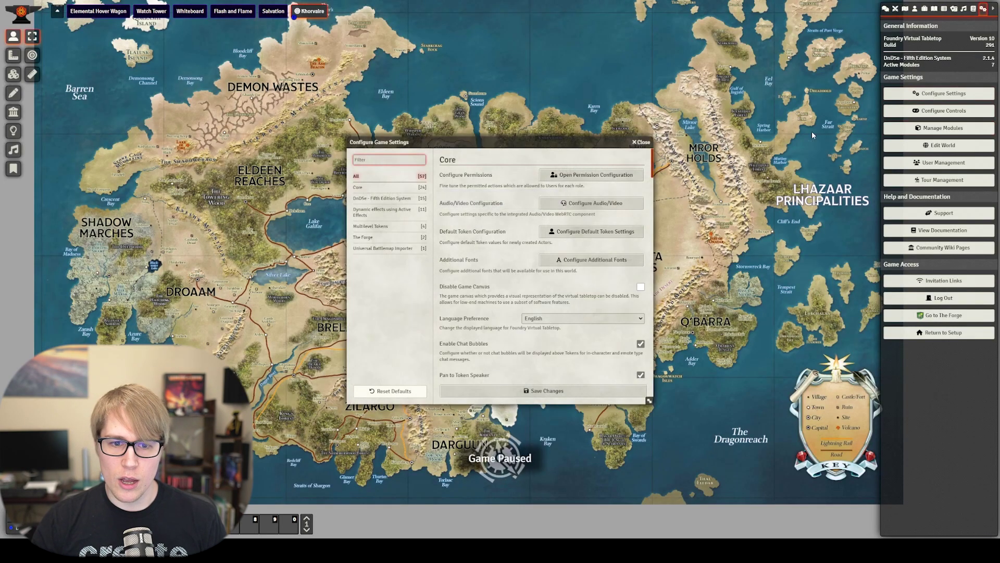
left_click(364, 237)
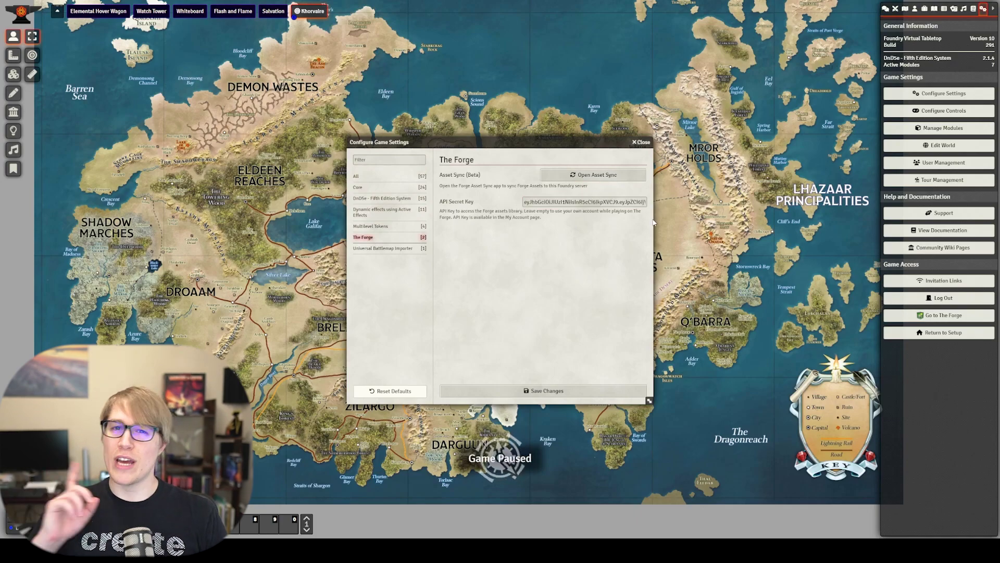
left_click(602, 179)
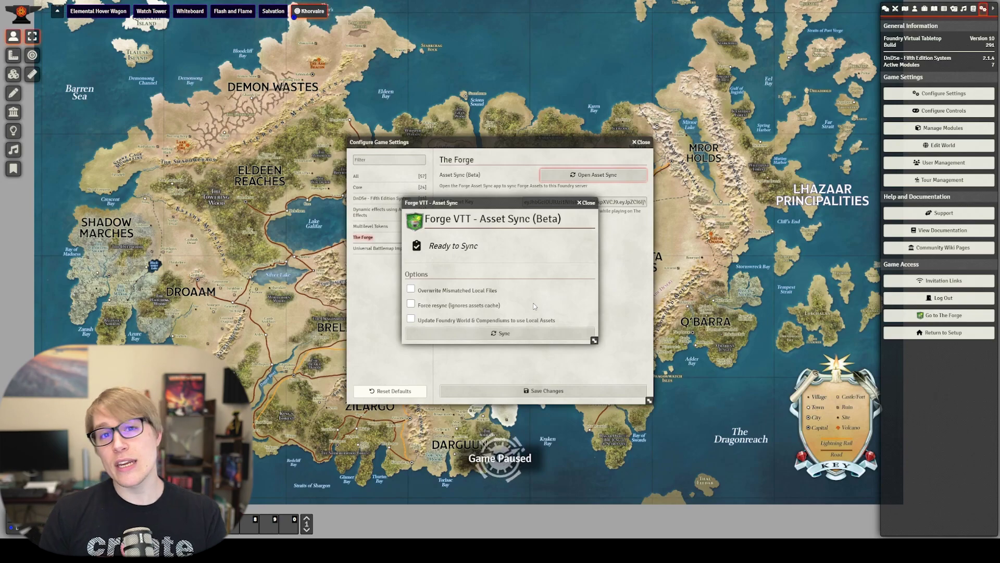
left_click(531, 334)
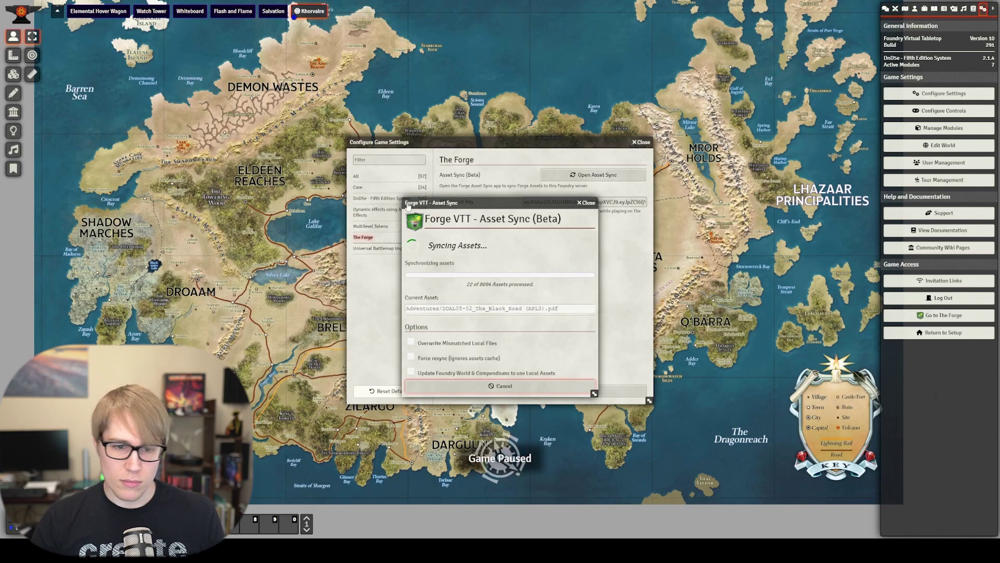
Step: Cancel the running asset sync and close the Asset Sync and game settings windows
left_click(513, 387)
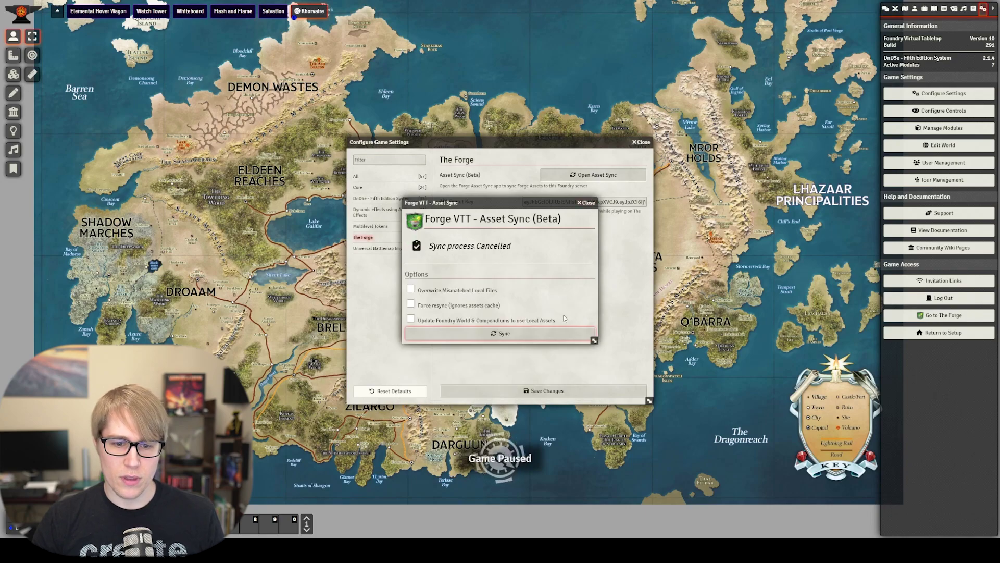
left_click(587, 202)
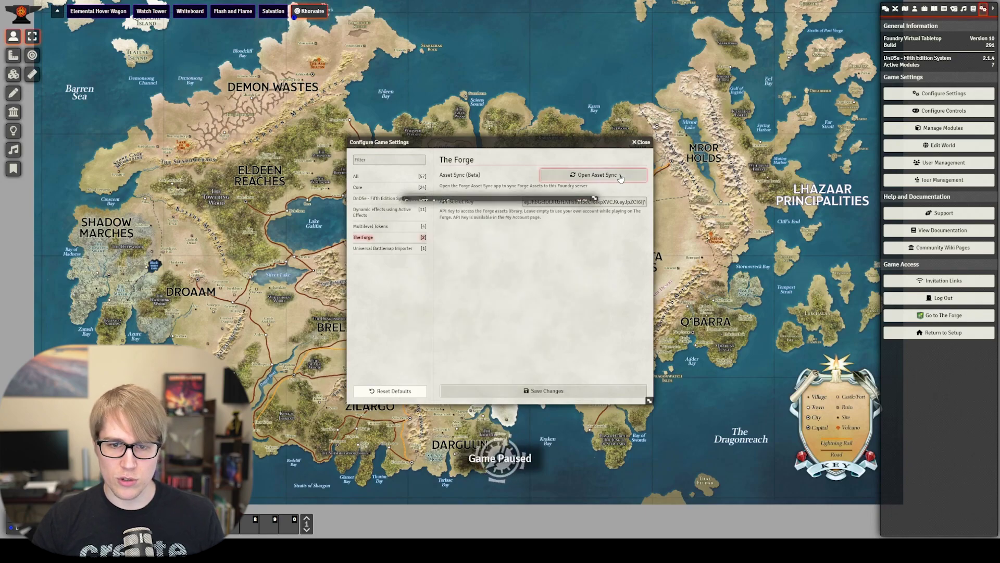
left_click(642, 143)
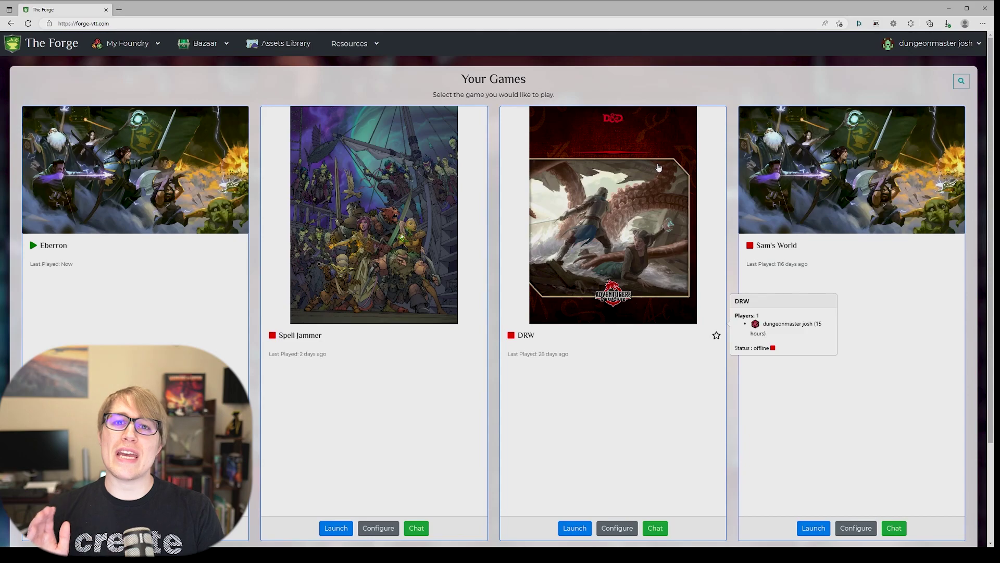
Step: Switch to The Forge website in the browser and open the API Key Manager in the account settings
left_click(979, 44)
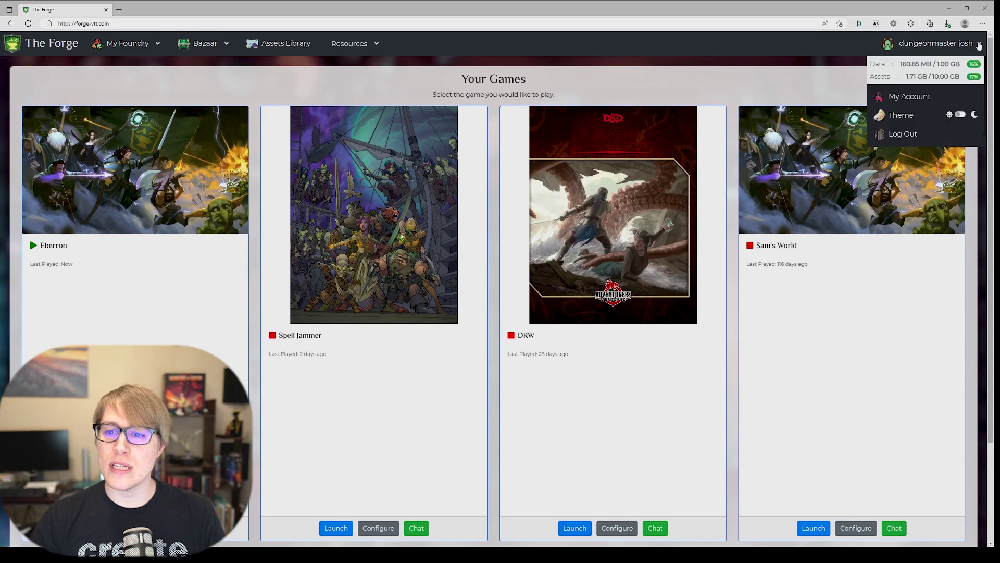
left_click(922, 96)
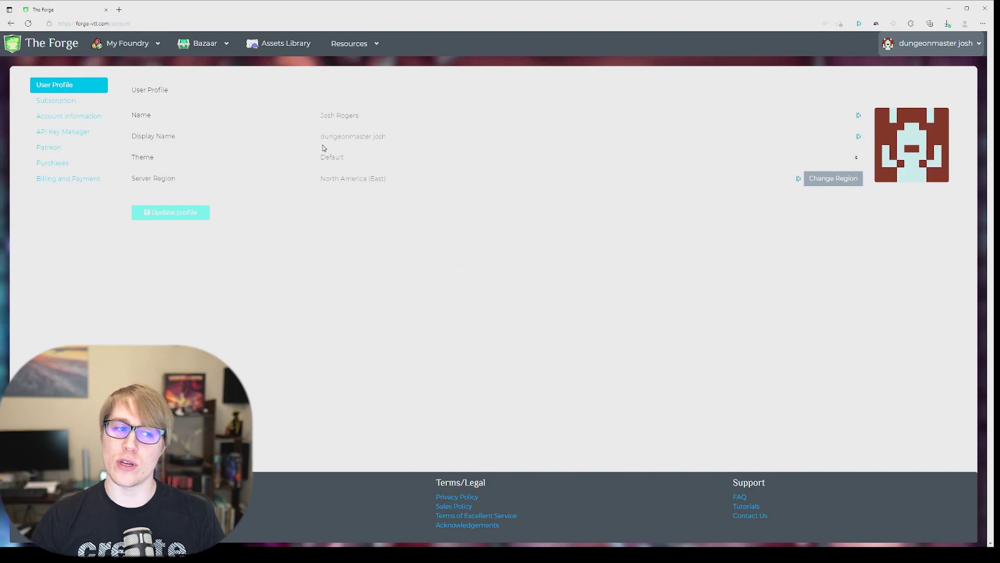
left_click(66, 137)
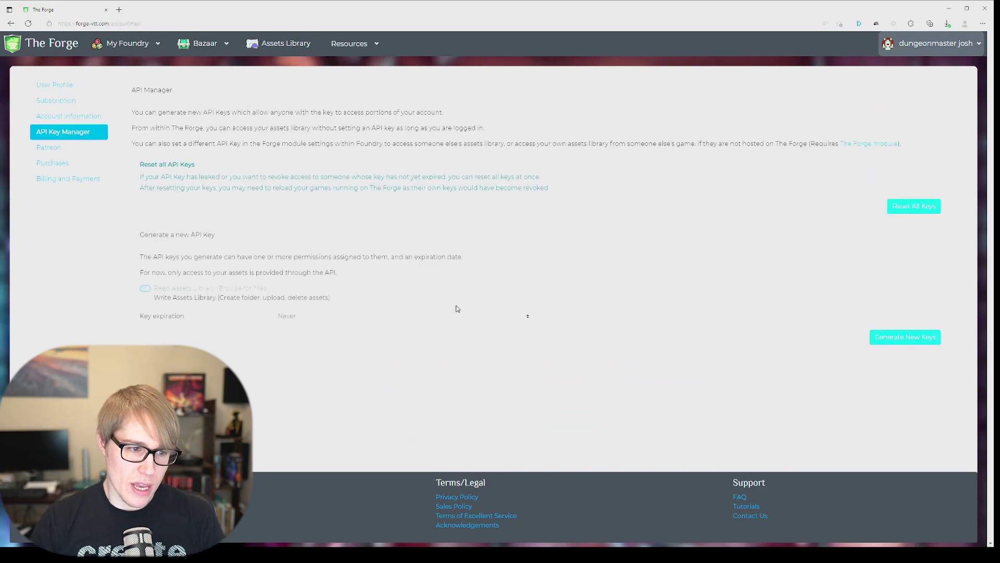